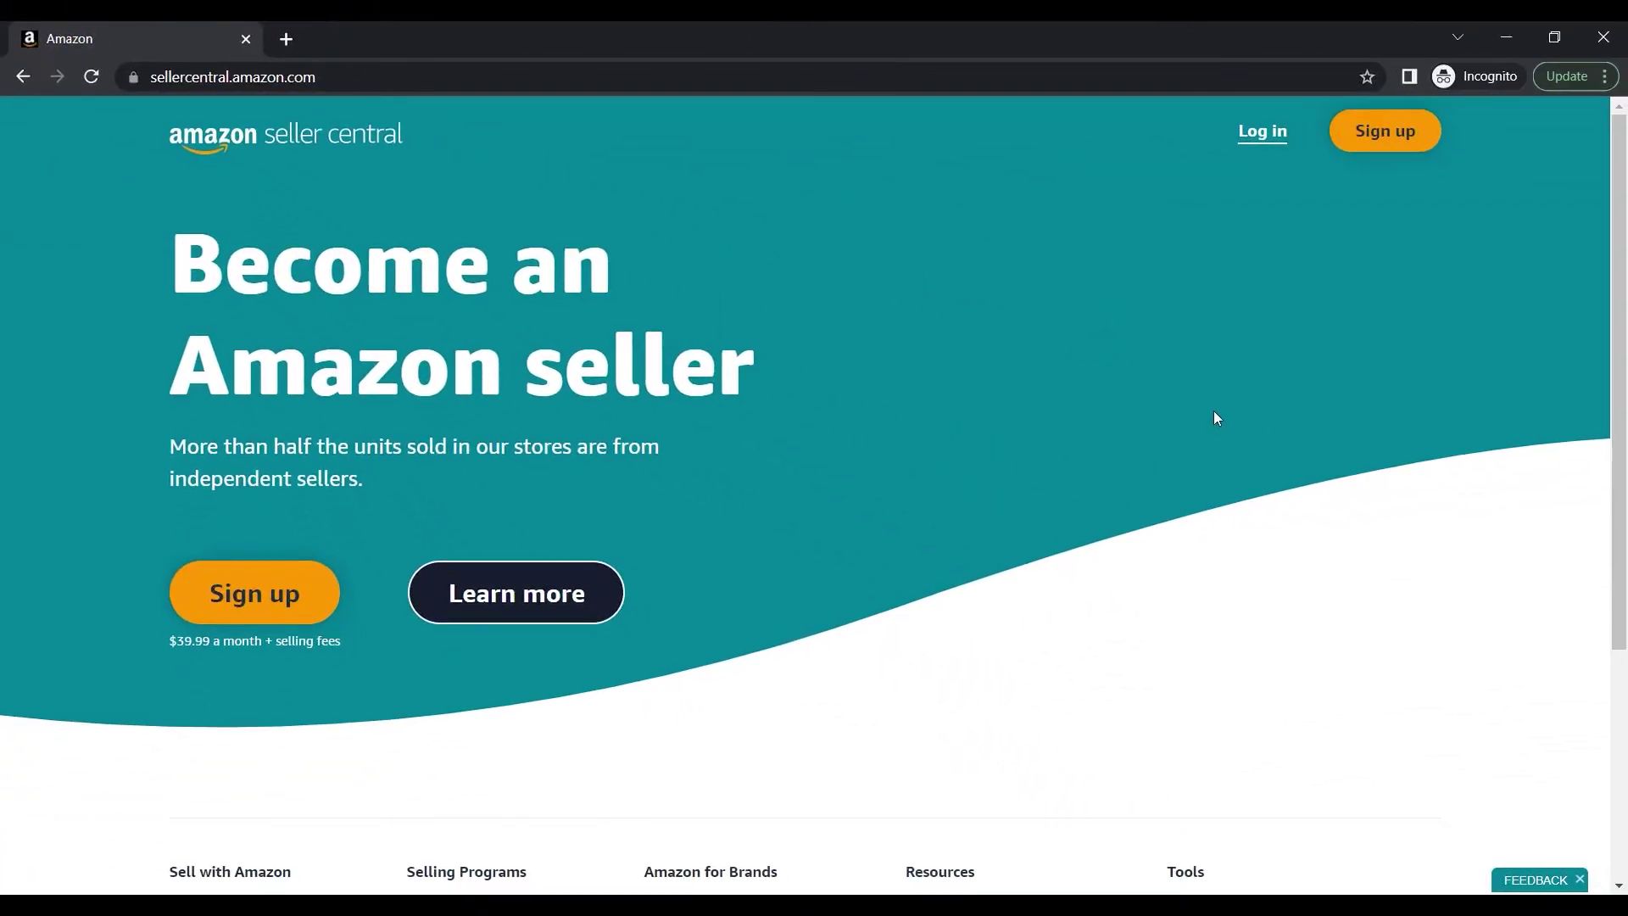
Step: Open the Seller Central seller sign-in page from the home page
left_click(1264, 133)
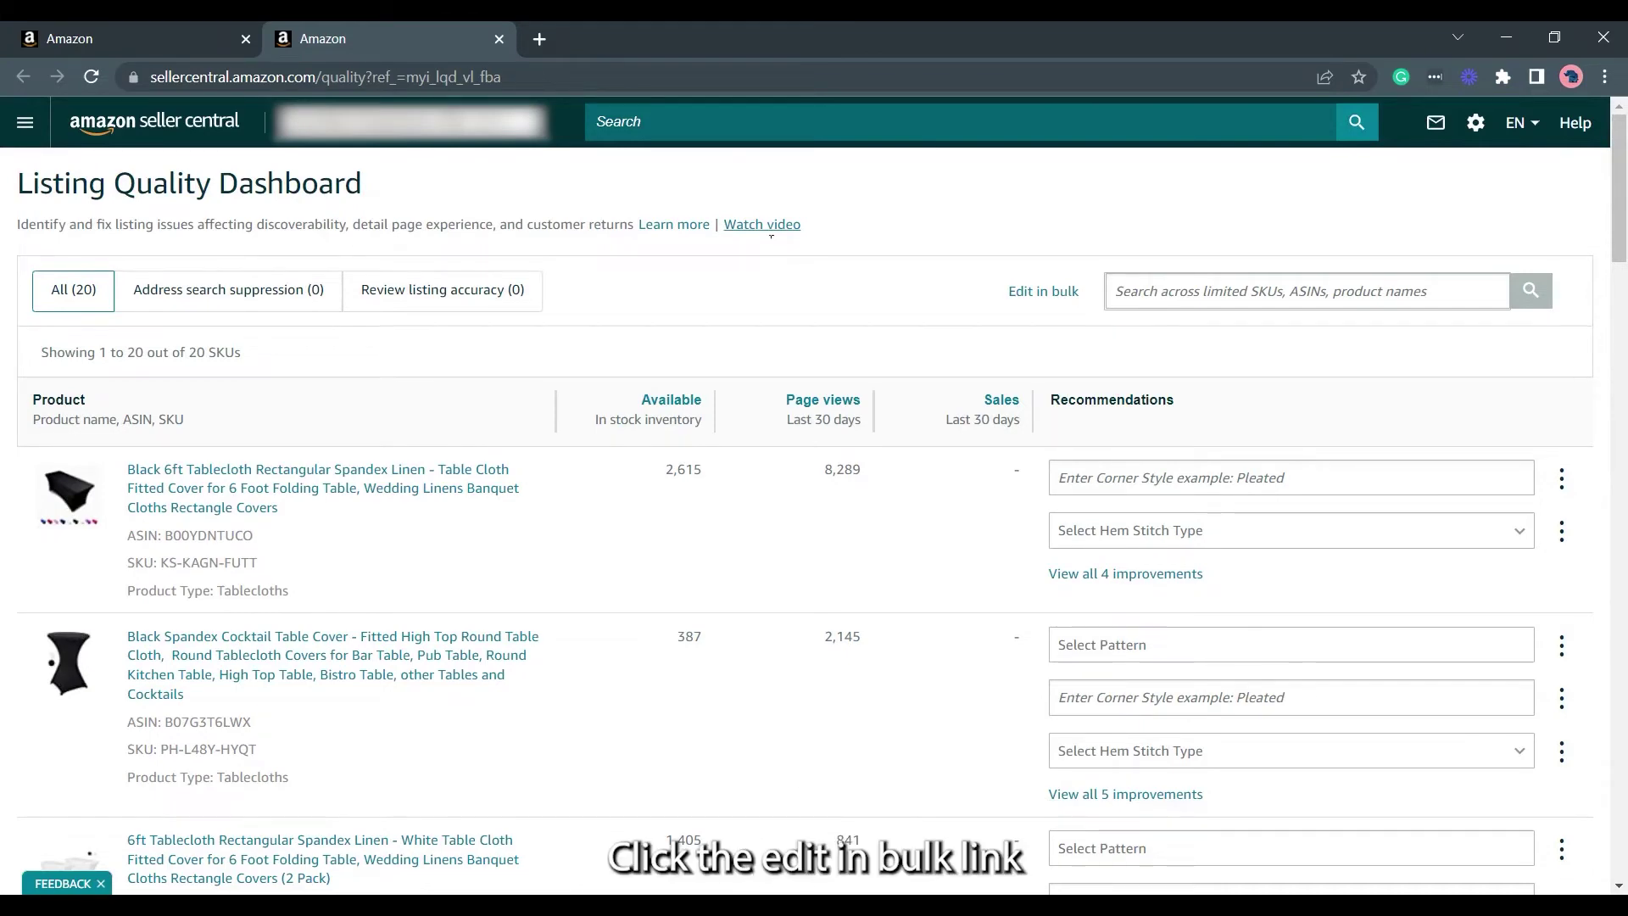
Step: On the Edit in bulk listings page, generate a new Listing Quality Report
left_click(1042, 291)
left_click(1426, 341)
Step: Open the downloaded Listing Quality Report with editing enabled and review the first listing on the Recommendations sheet
left_click(103, 865)
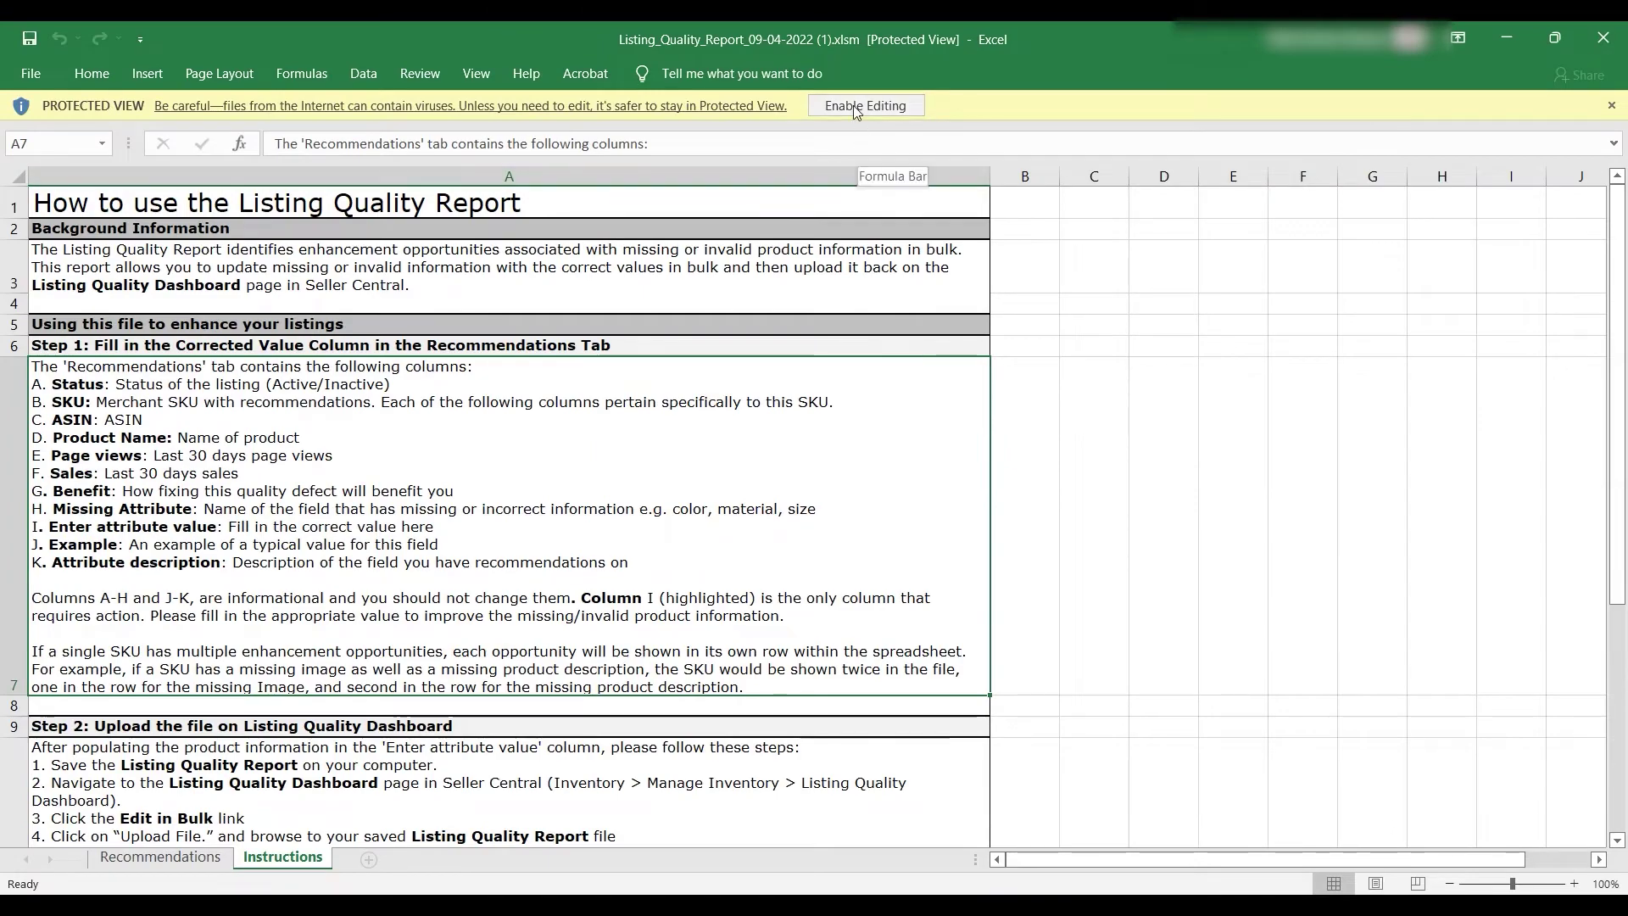
left_click(864, 106)
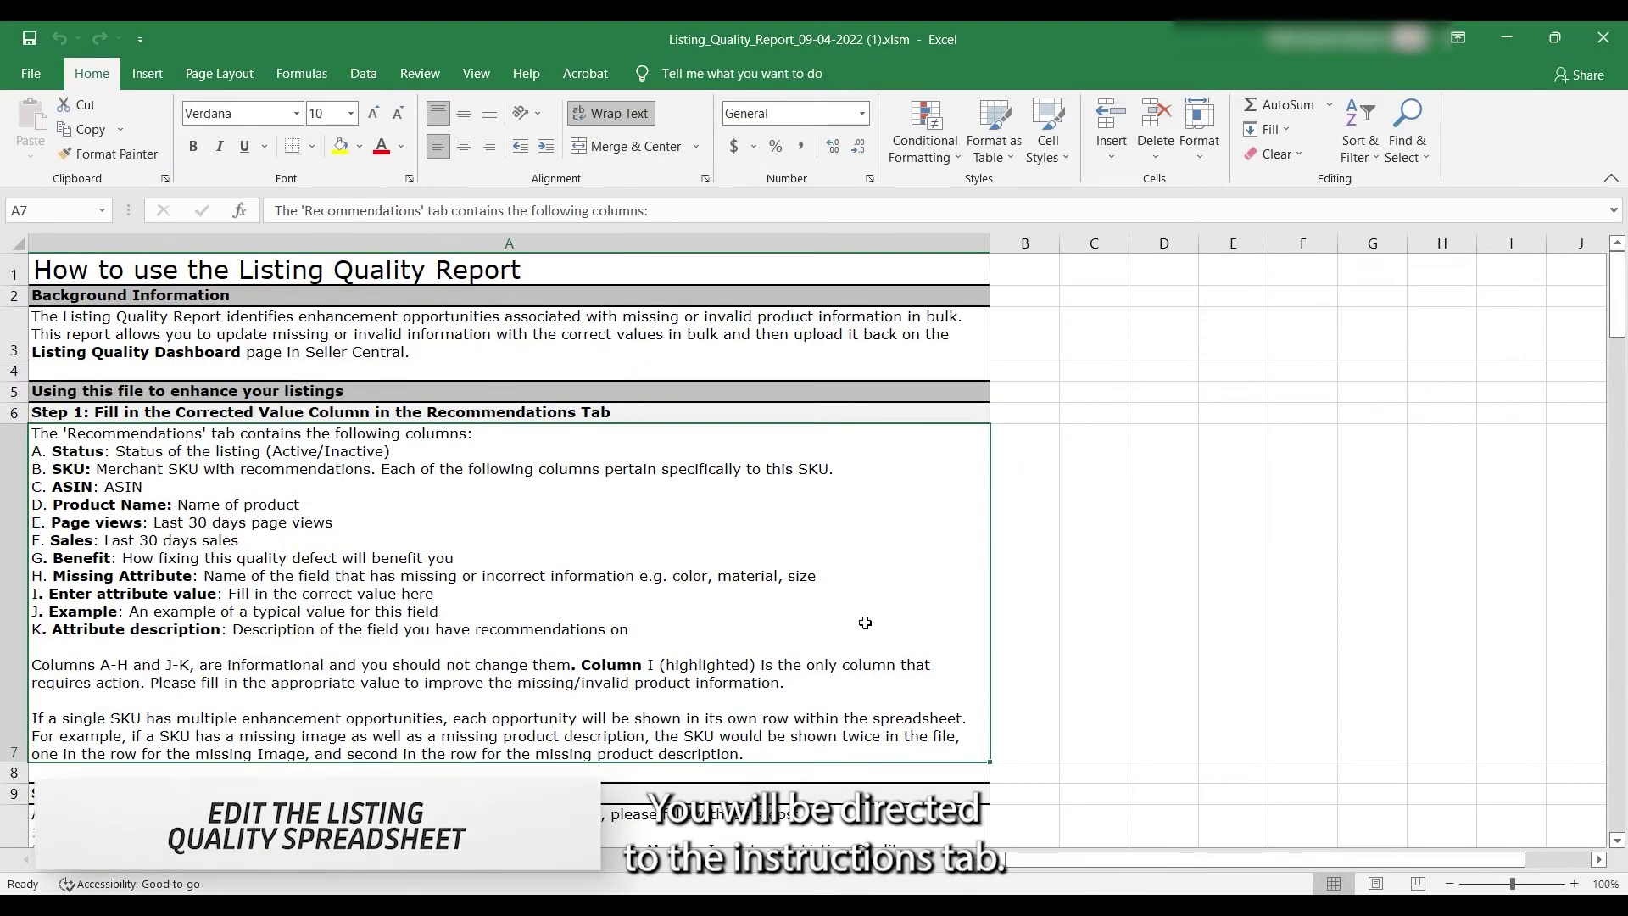
left_click(135, 869)
left_click(121, 394)
left_click(86, 394)
left_click_drag(90, 394, 594, 394)
left_click(399, 398)
Step: Find Running as the Hem Stitch Type in the browser, then open cell I2's value list
key("alt+Tab")
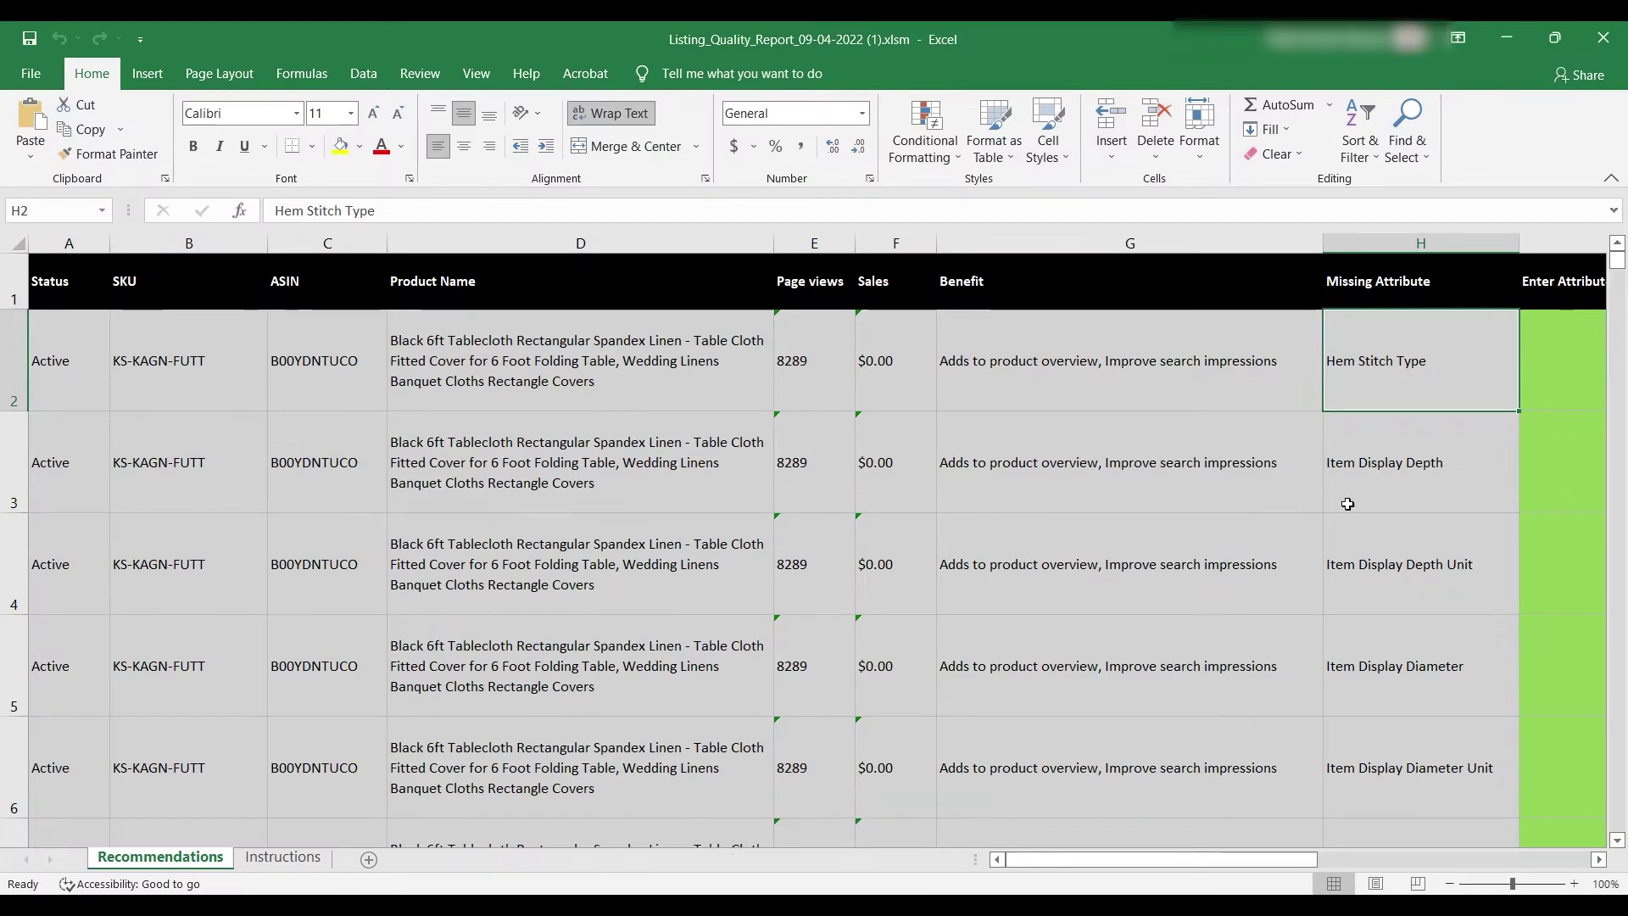
left_click(1347, 504)
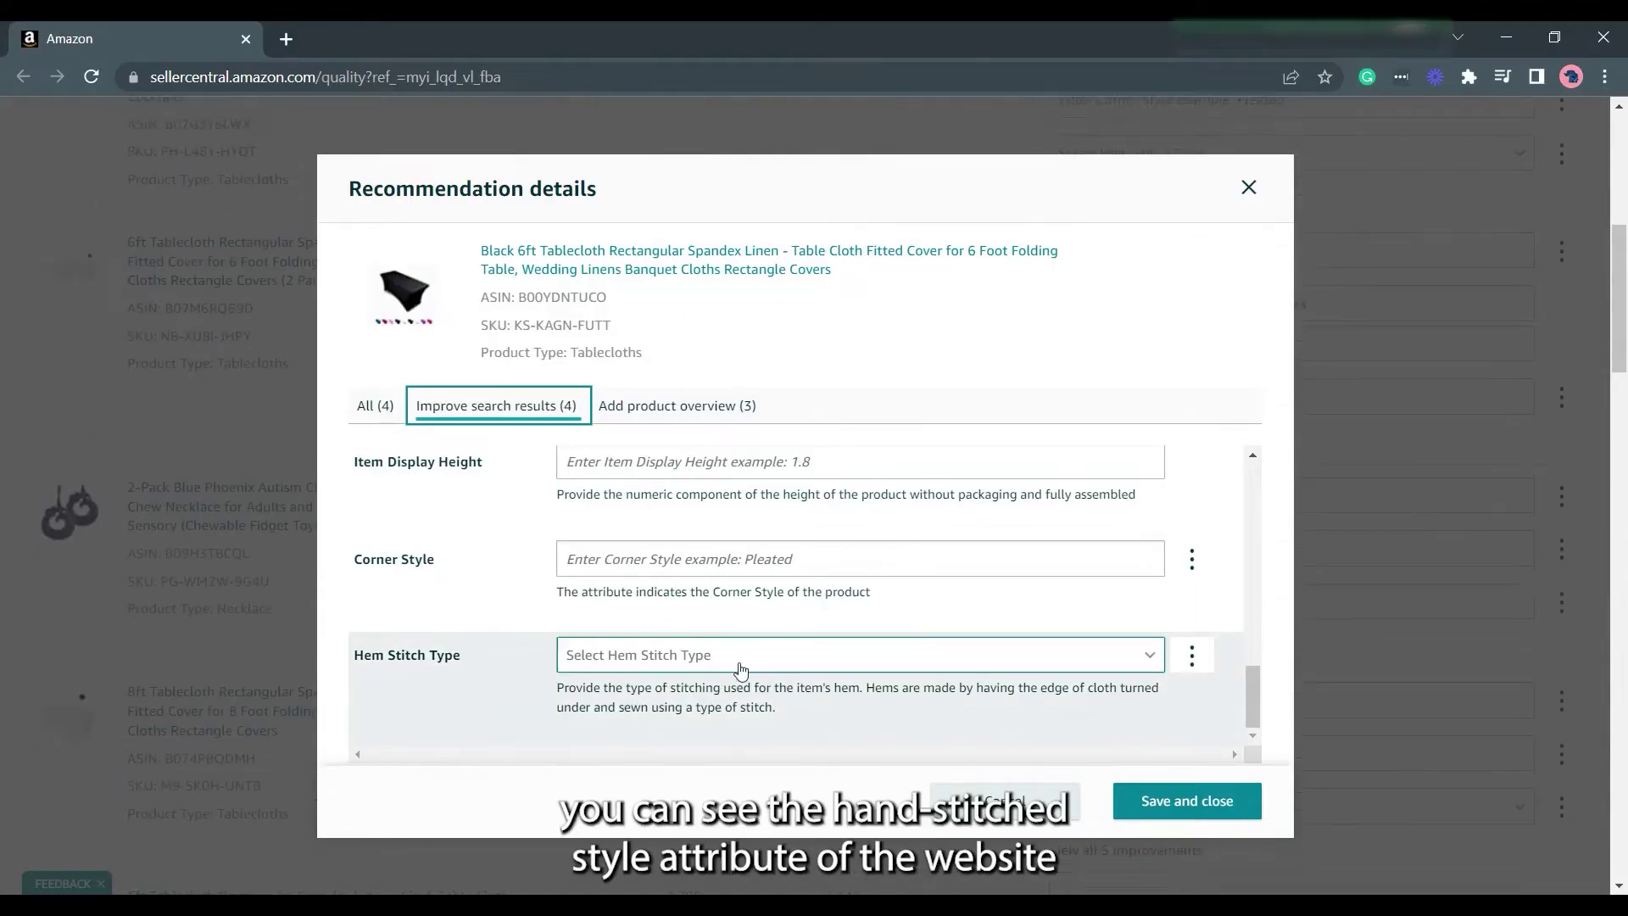
left_click(740, 670)
scroll(669, 592, "up", 3)
scroll(669, 596, "down", 3)
scroll(669, 586, "down", 3)
left_click(639, 616)
key("alt+Tab")
left_click(1365, 400)
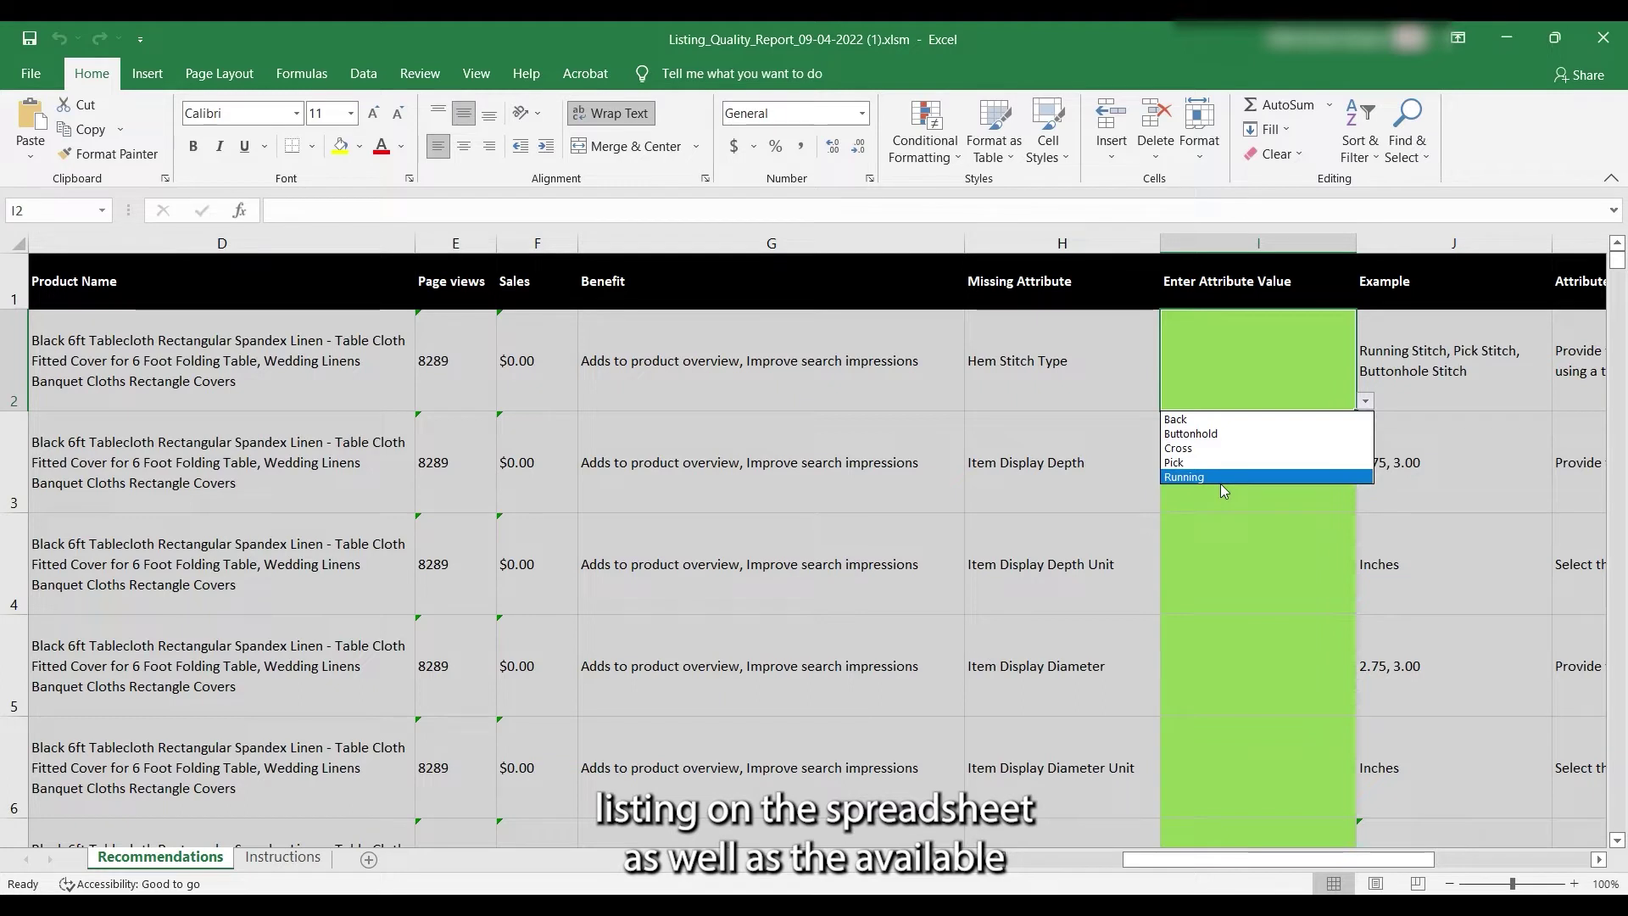
Step: Set I2 to Running and the units in I31 and I6 to Inches
left_click(1222, 478)
left_click(1128, 630)
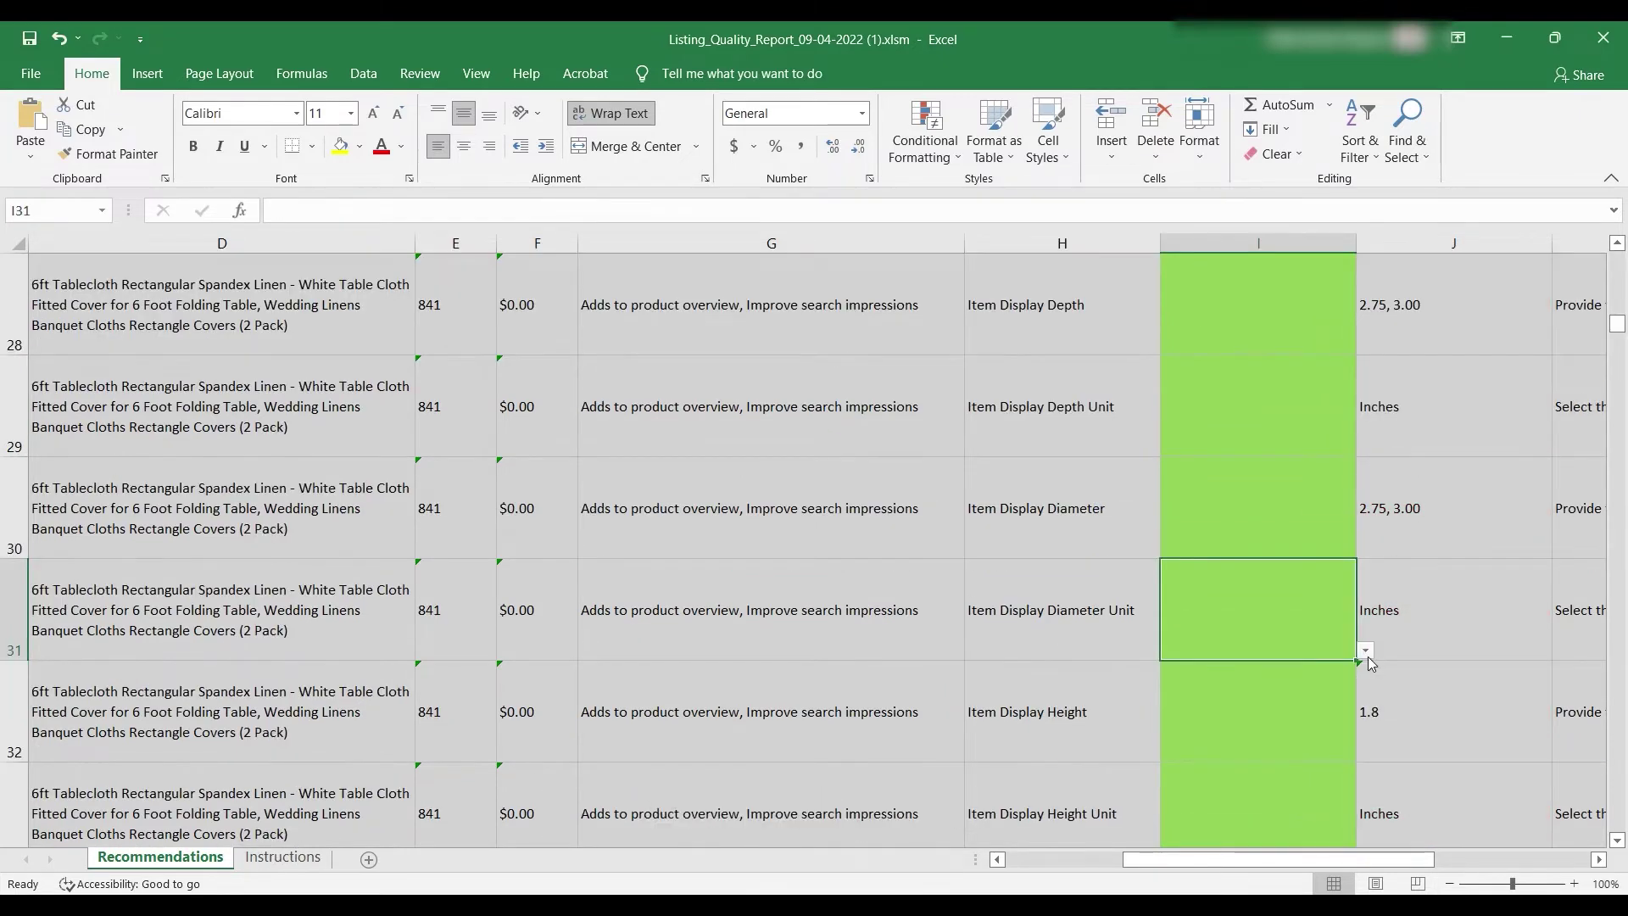
left_click(1365, 649)
scroll(1363, 715, "down", 3)
left_click(1204, 755)
key("Down")
key("Down")
scroll(1275, 711, "down", 4)
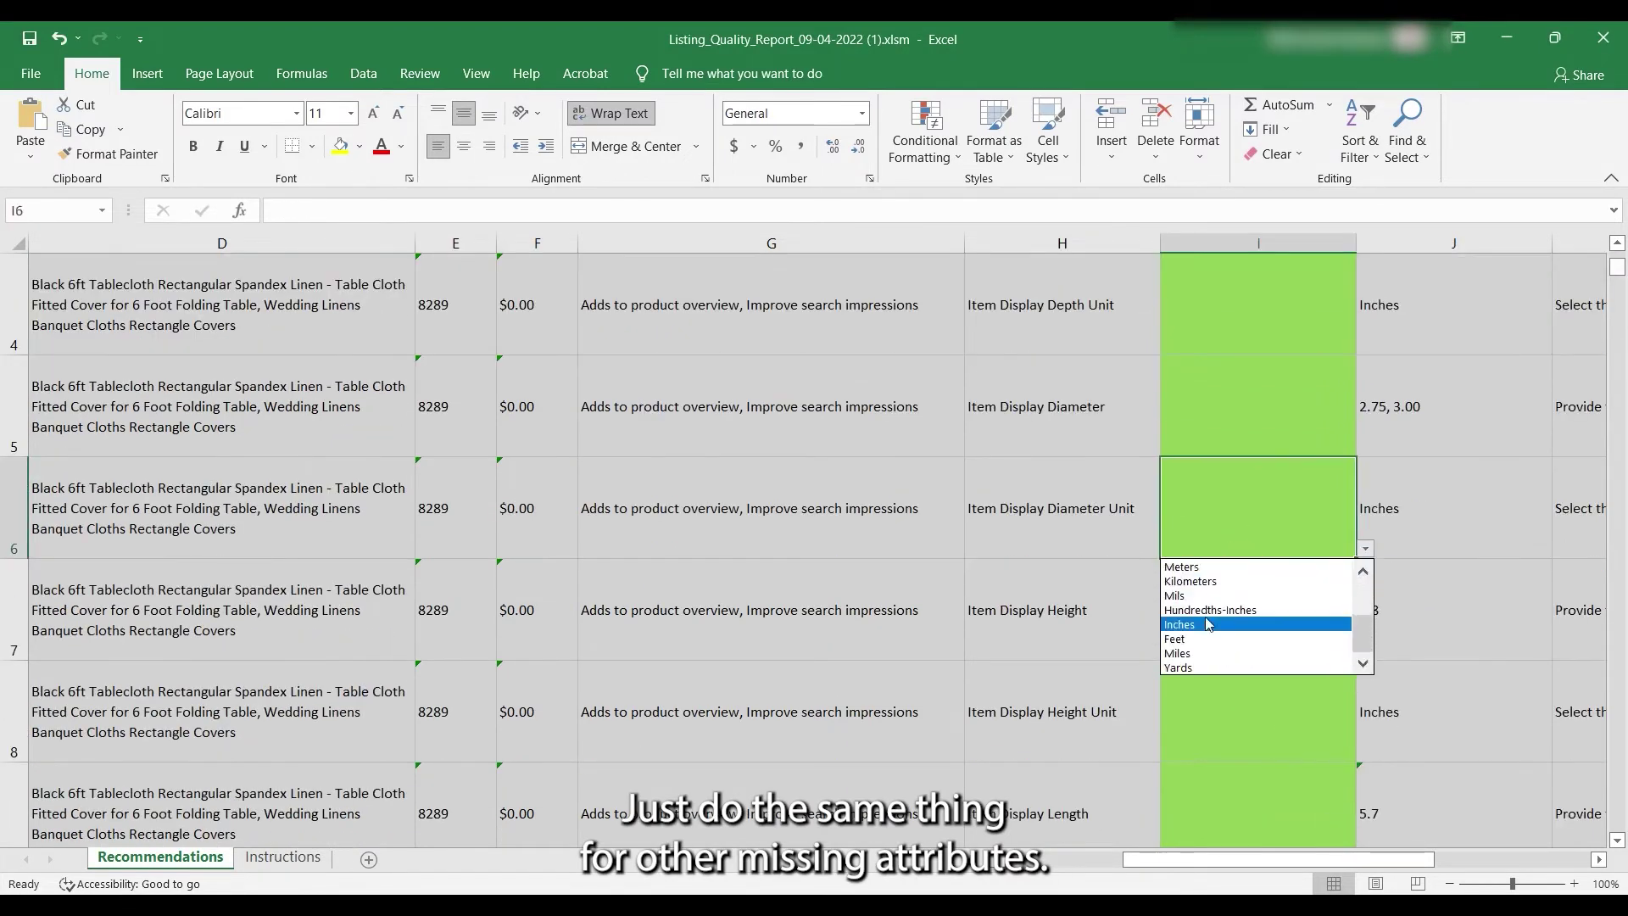
left_click(1187, 625)
Step: Fill values for I18, I28 and I38, set I57 to Millimeters, and close the saved report
scroll(1187, 593, "down", 4)
left_click(1378, 508)
left_click(1485, 549)
left_click(1482, 666)
scroll(1441, 662, "down", 3)
left_click(1351, 653)
scroll(1346, 649, "down", 1)
left_click(1403, 726)
scroll(1384, 625, "down", 3)
left_click(1378, 407)
left_click(1485, 448)
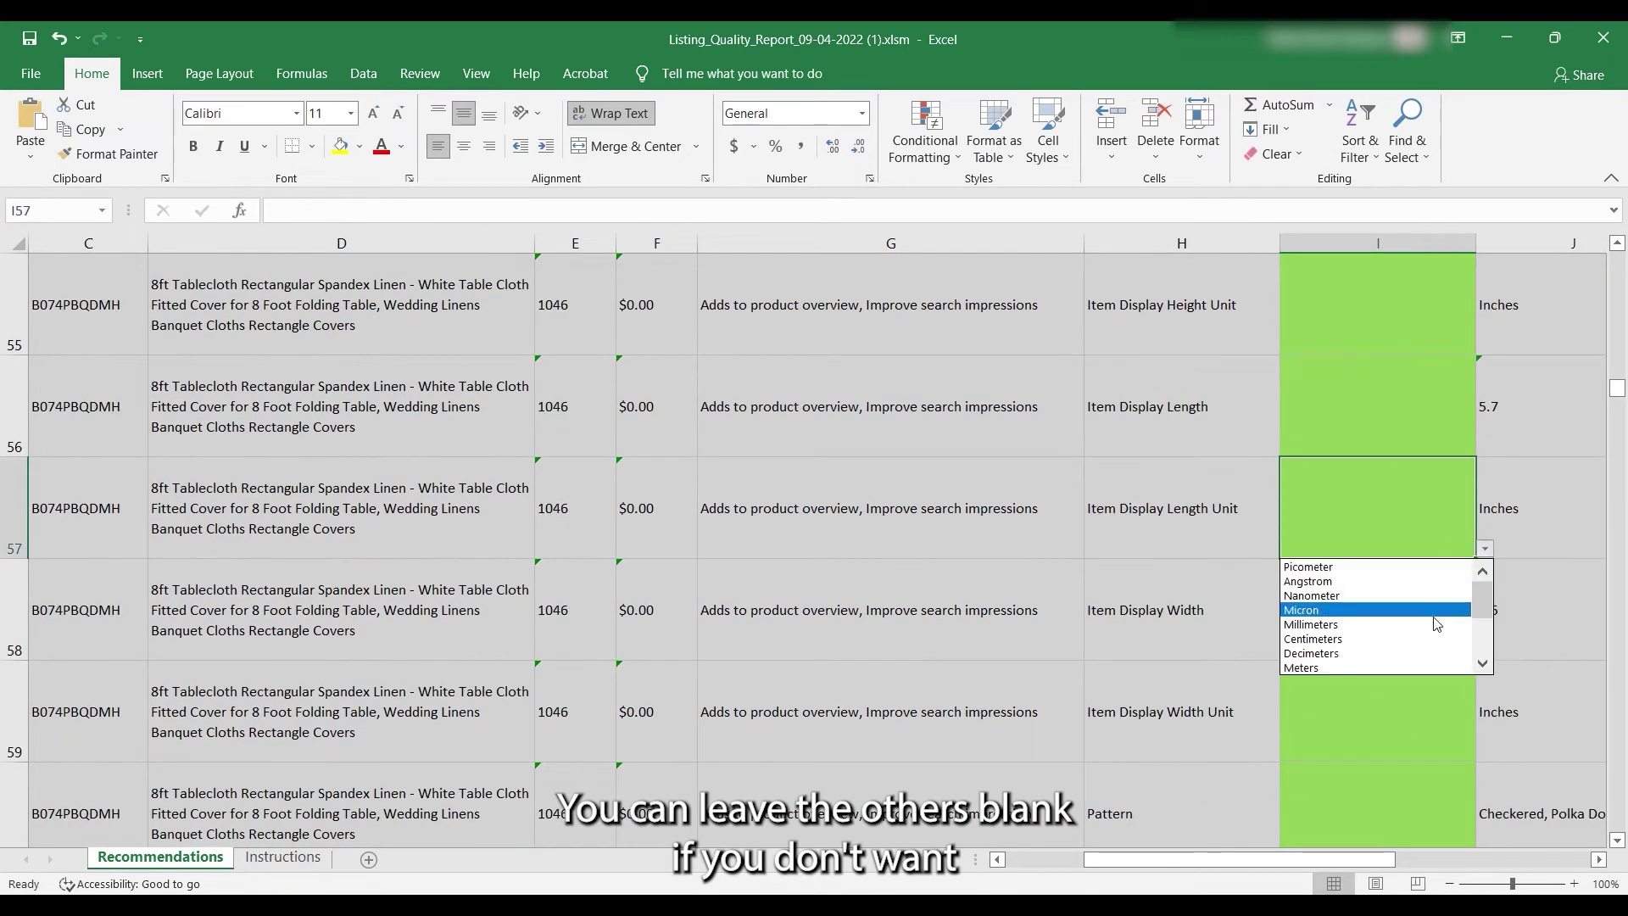
left_click(1408, 603)
left_click(1613, 40)
Step: Upload the edited Listing Quality Report file on the Edit in bulk page
left_click(1440, 442)
double_click(287, 202)
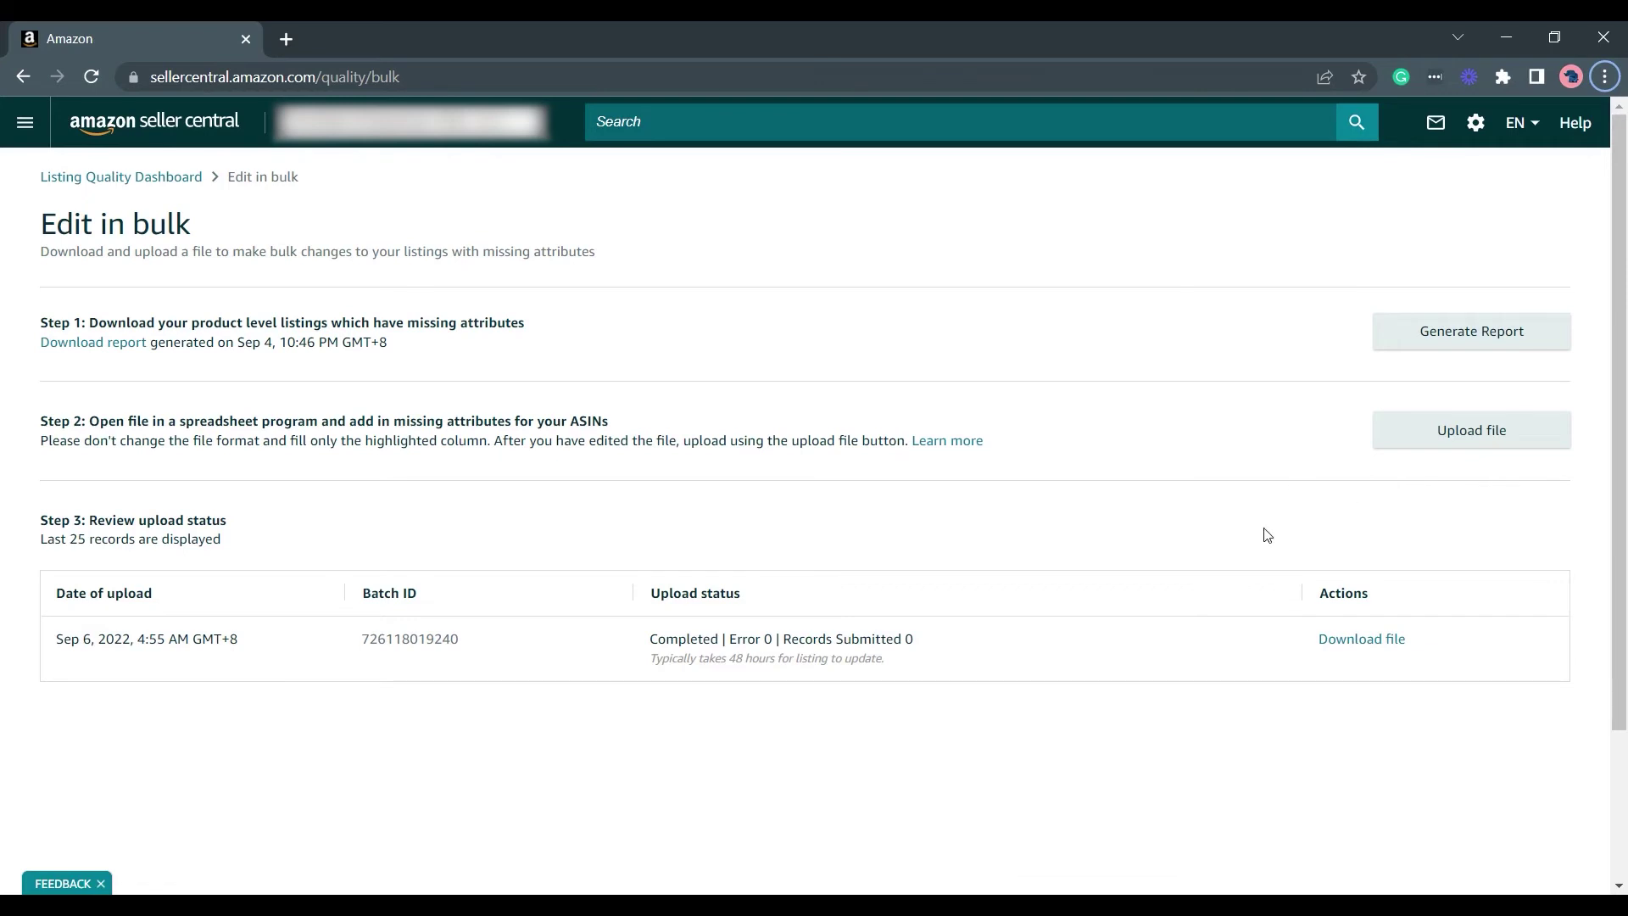